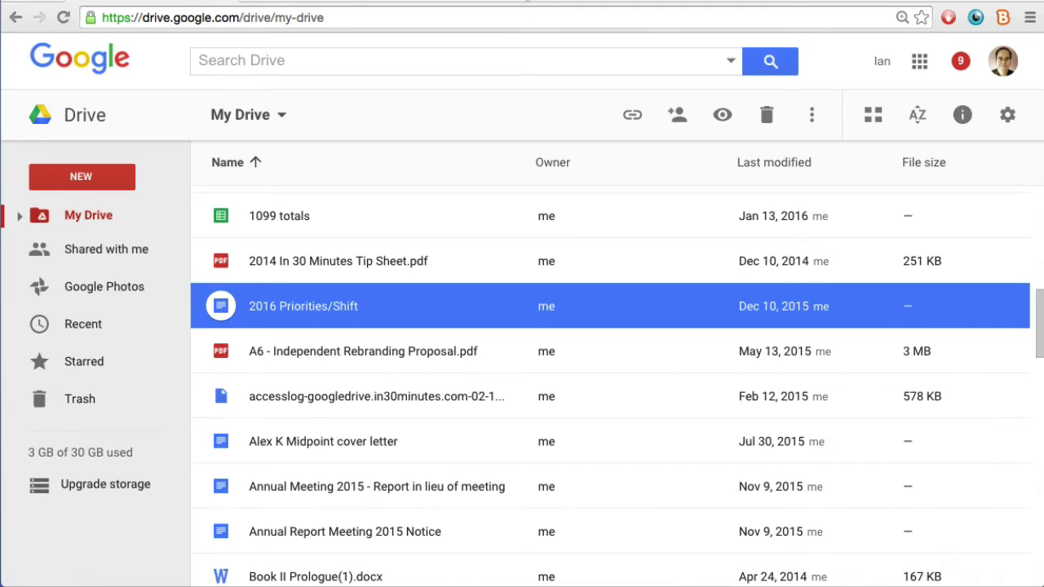
Share 2016 Priorities/Shift with a suggested contact as Can edit
{"action": "key", "text": "super+Tab"}
{"action": "key", "text": "super+Tab"}
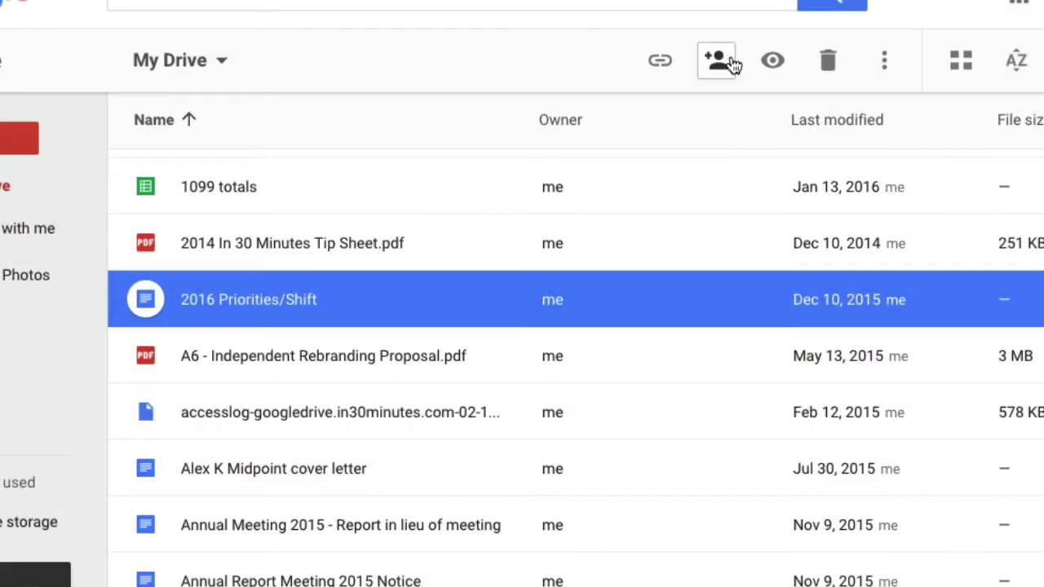
{"action": "left_click", "coordinate": [731, 64]}
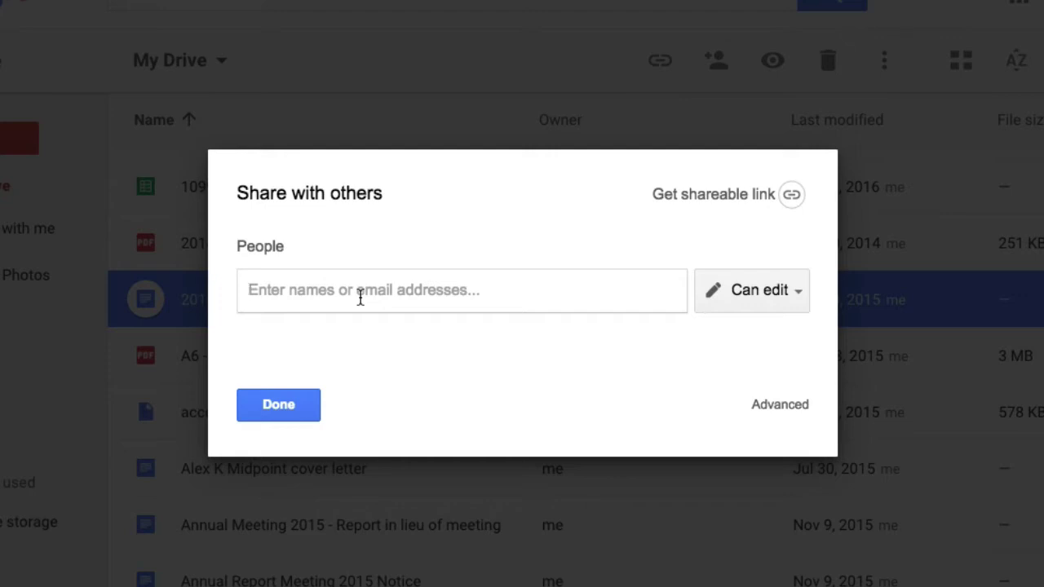
{"action": "type", "text": "dav"}
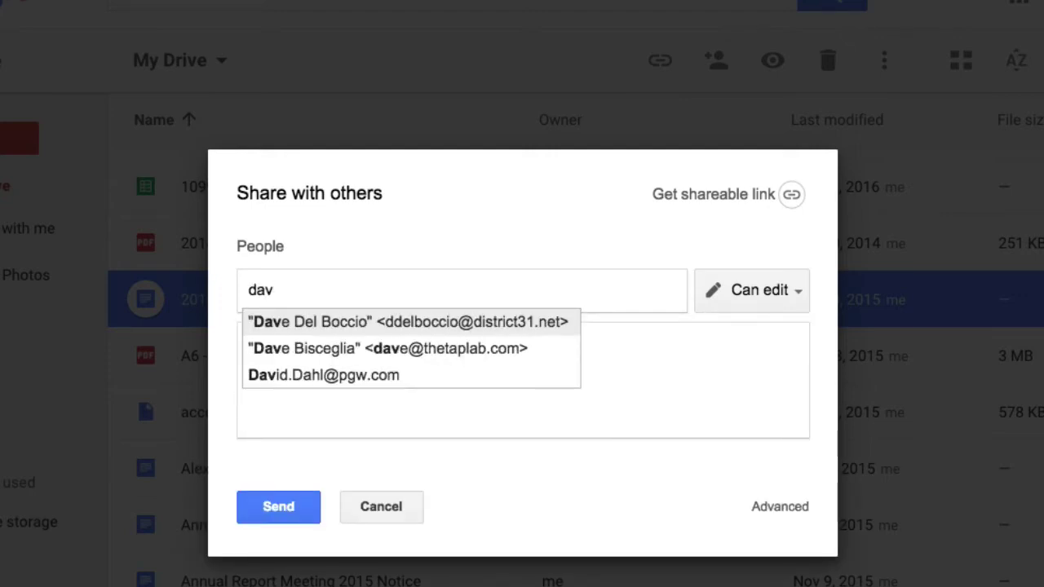
{"action": "left_click", "coordinate": [421, 357]}
Add a note greeting the collaborator: 'here is the file that we are working on.'
{"action": "left_click", "coordinate": [348, 338]}
{"action": "type", "text": "Hey "}
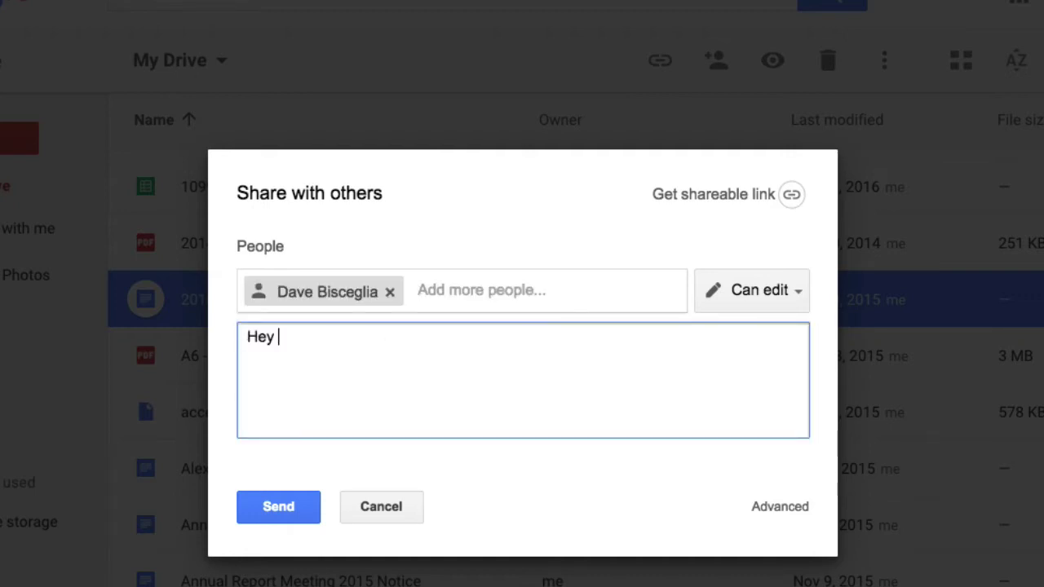
{"action": "type", "text": "Dave, here is the f"}
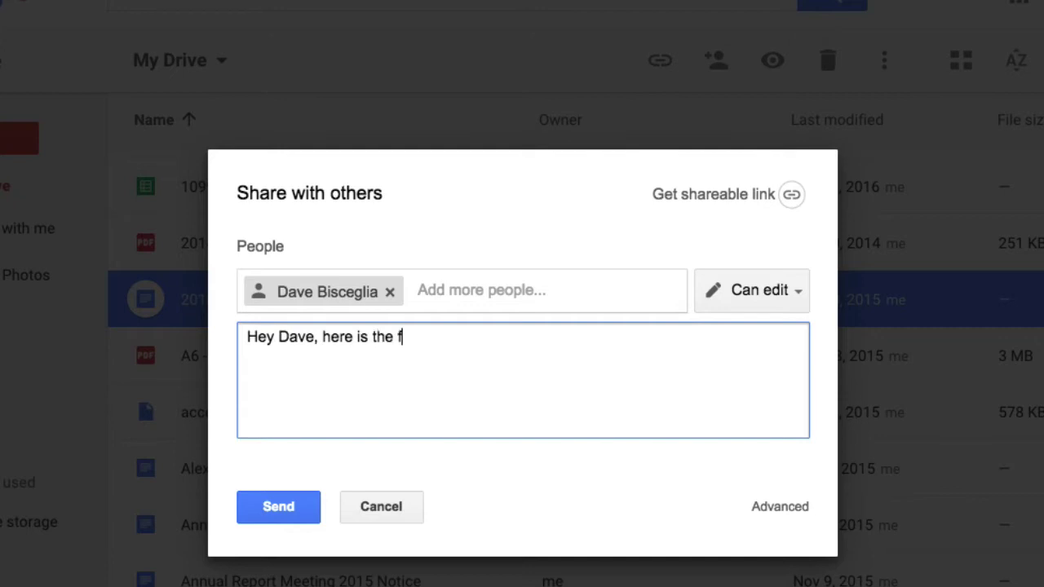
{"action": "type", "text": "ile that we are working on."}
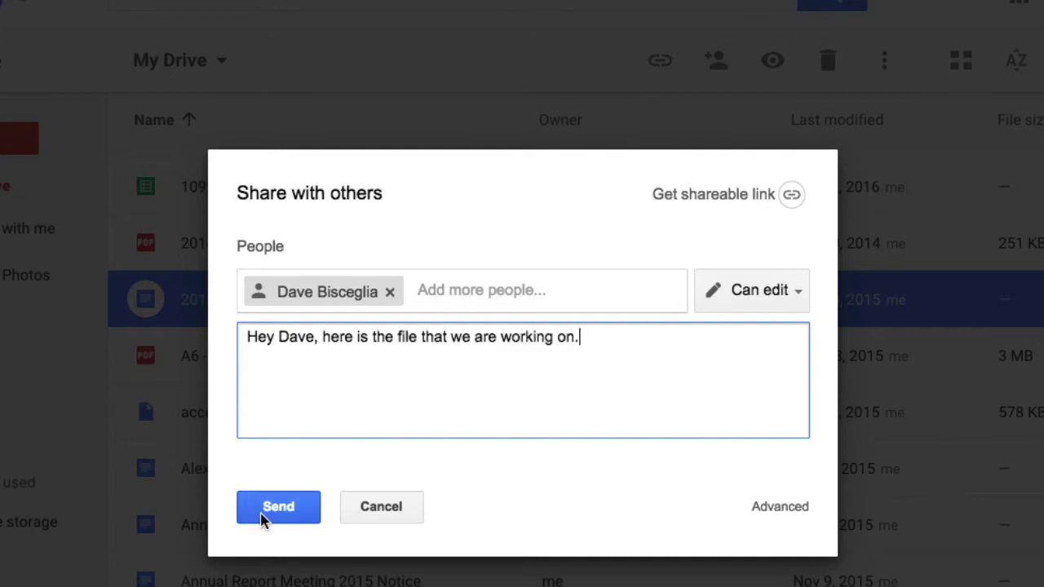
{"action": "left_click", "coordinate": [432, 295]}
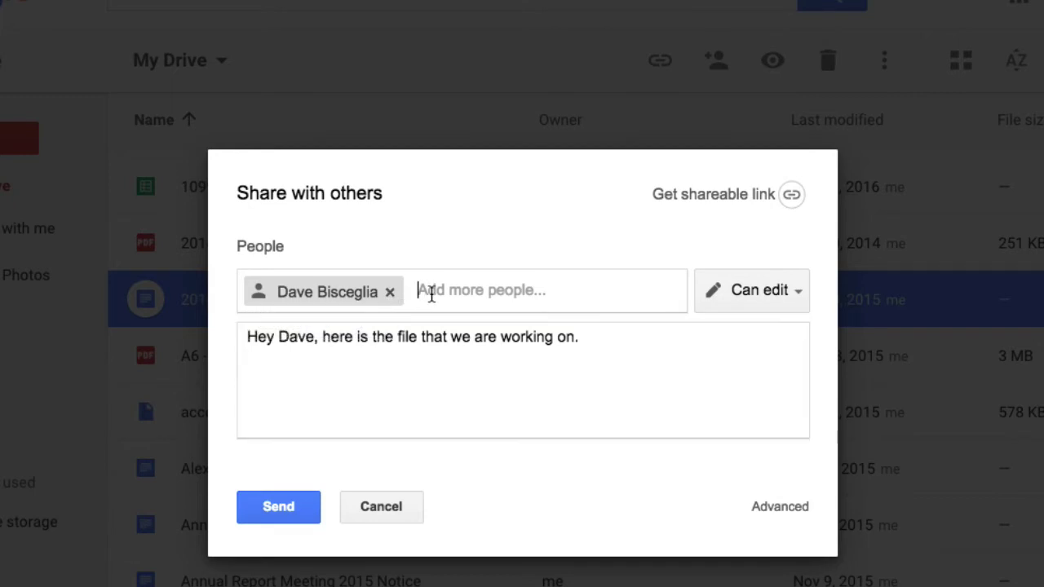
Change the invited collaborator's access from Can edit to Can comment
{"action": "type", "text": "lo"}
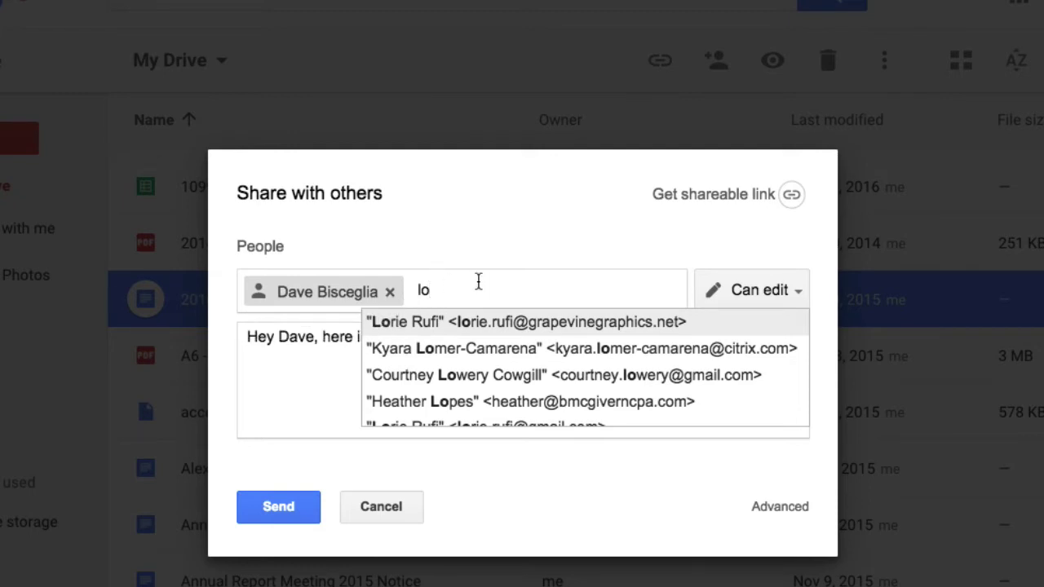
{"action": "key", "text": "BackSpace"}
{"action": "key", "text": "BackSpace"}
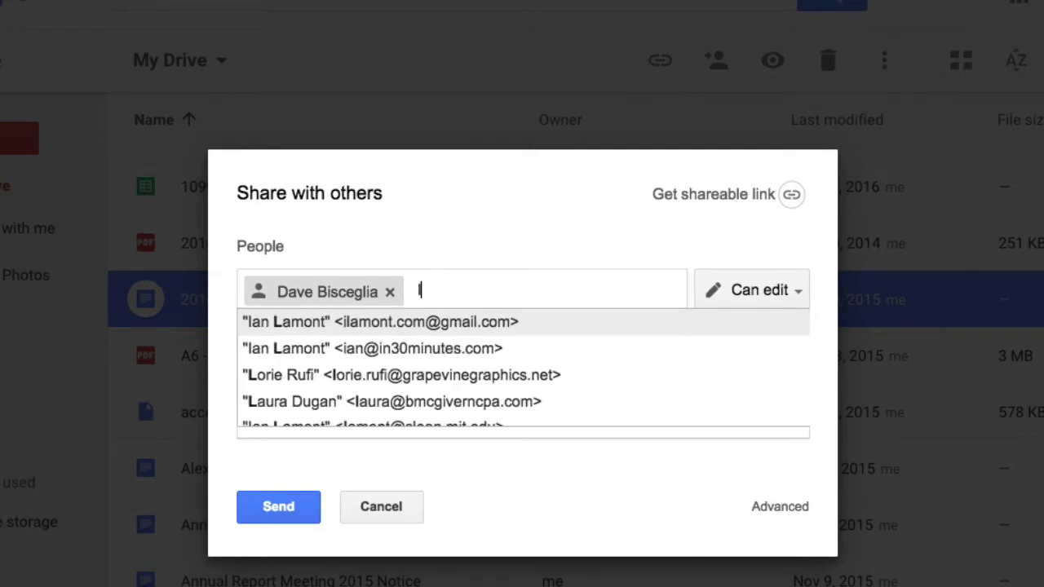
{"action": "left_click", "coordinate": [797, 294]}
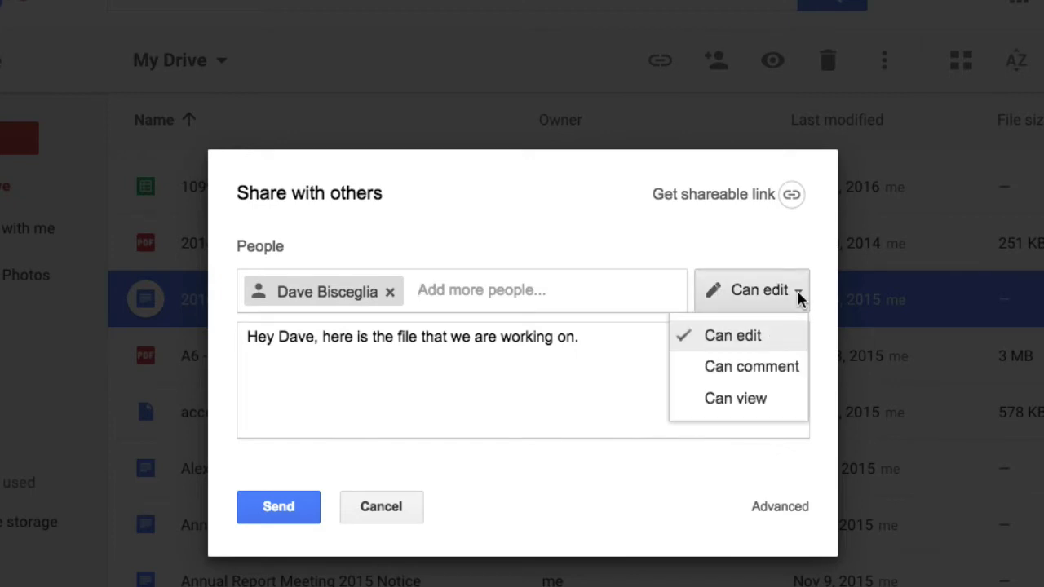
{"action": "left_click", "coordinate": [767, 399]}
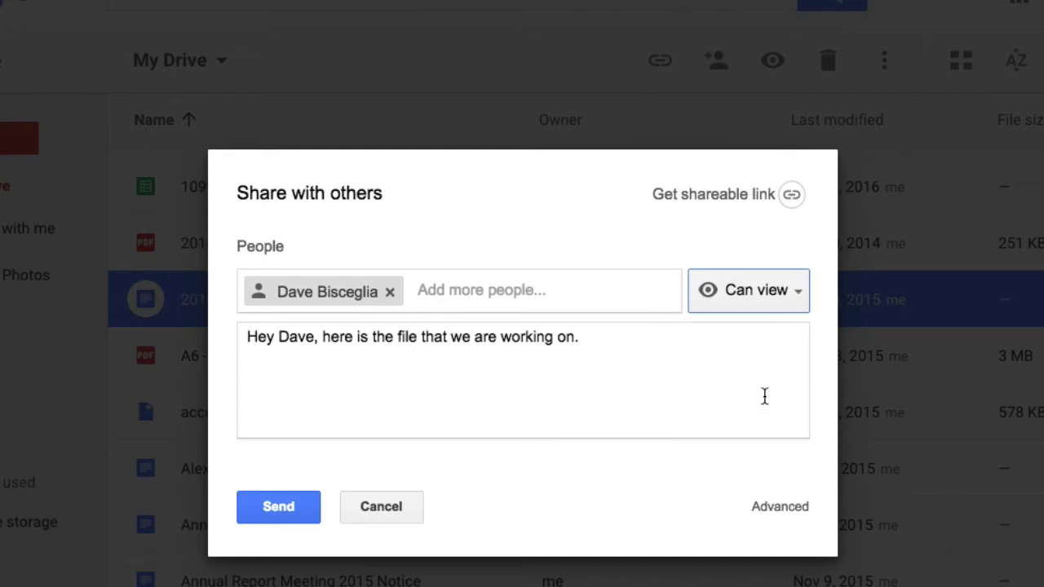
{"action": "left_click", "coordinate": [795, 292]}
{"action": "left_click", "coordinate": [773, 364]}
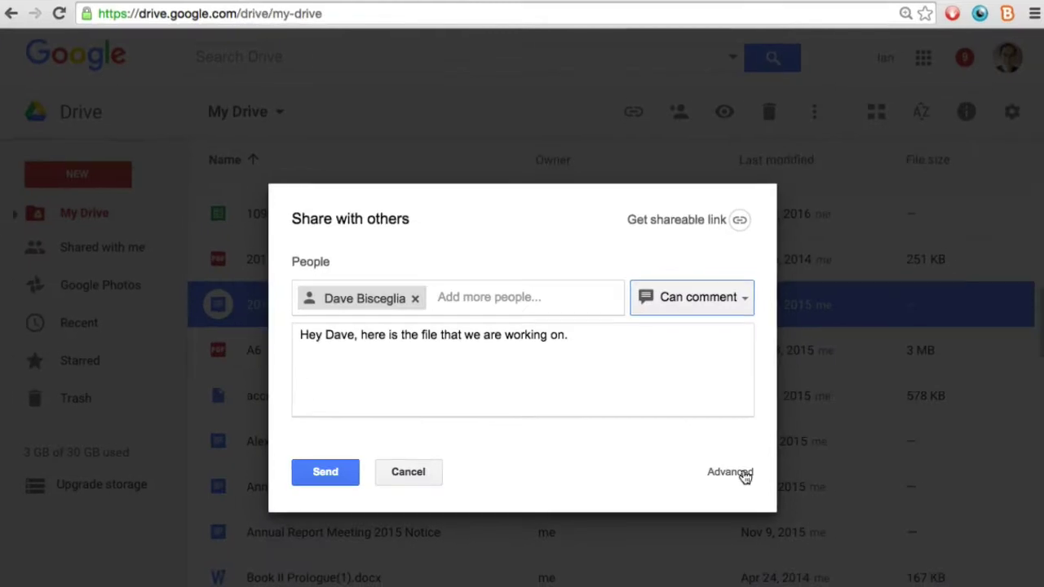
In Advanced sharing settings, set link access to 'On - Public on the web', save, and cancel the invite
{"action": "left_click", "coordinate": [741, 475]}
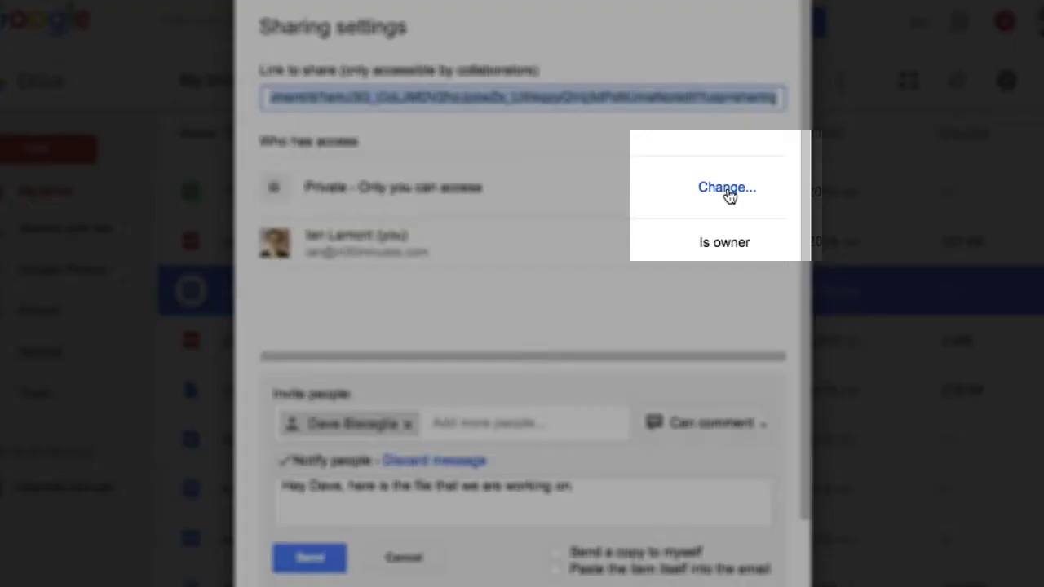
{"action": "left_click", "coordinate": [727, 194]}
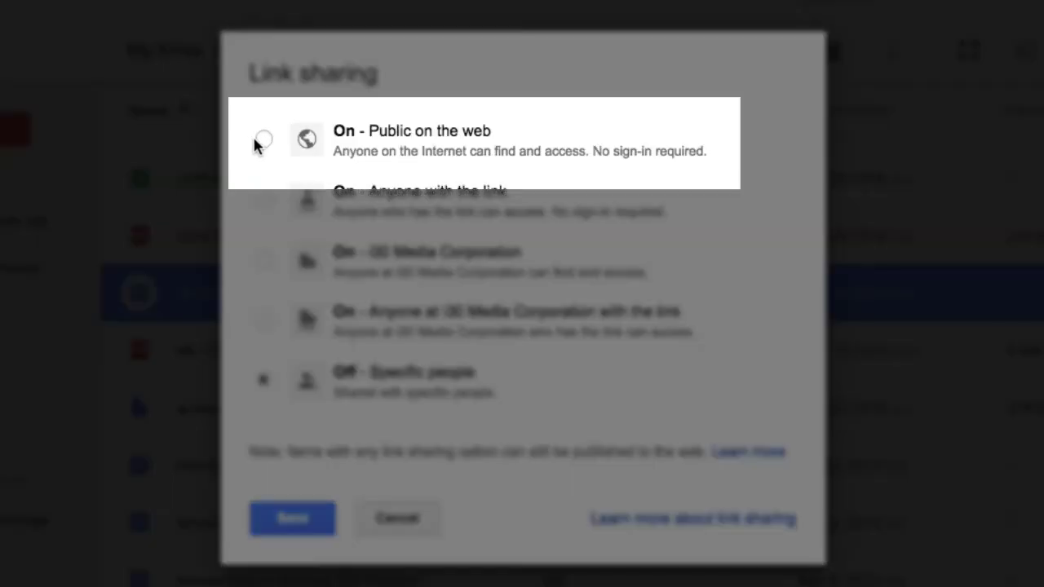
{"action": "left_click", "coordinate": [263, 142]}
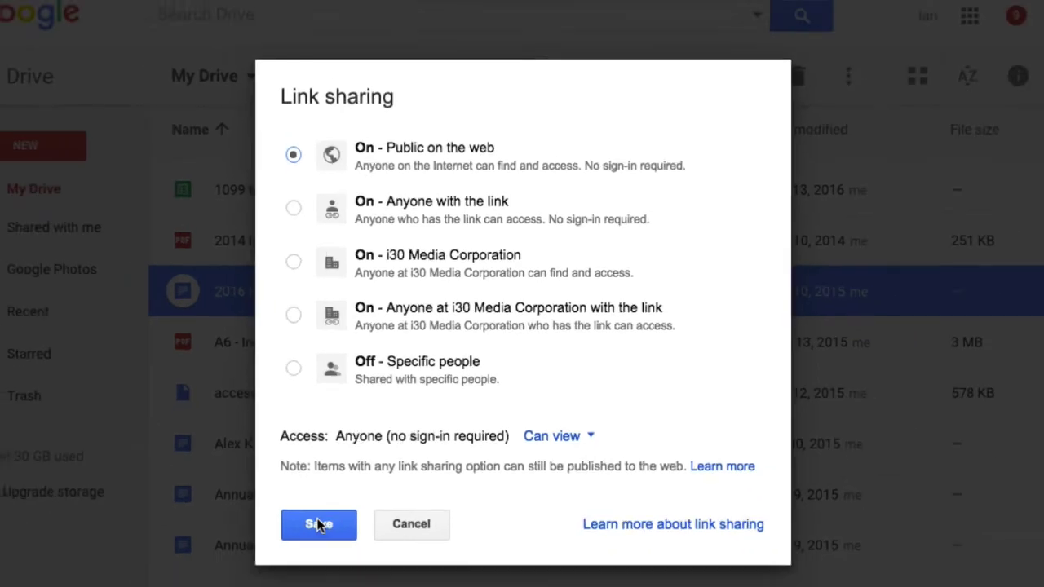
{"action": "left_click", "coordinate": [323, 519]}
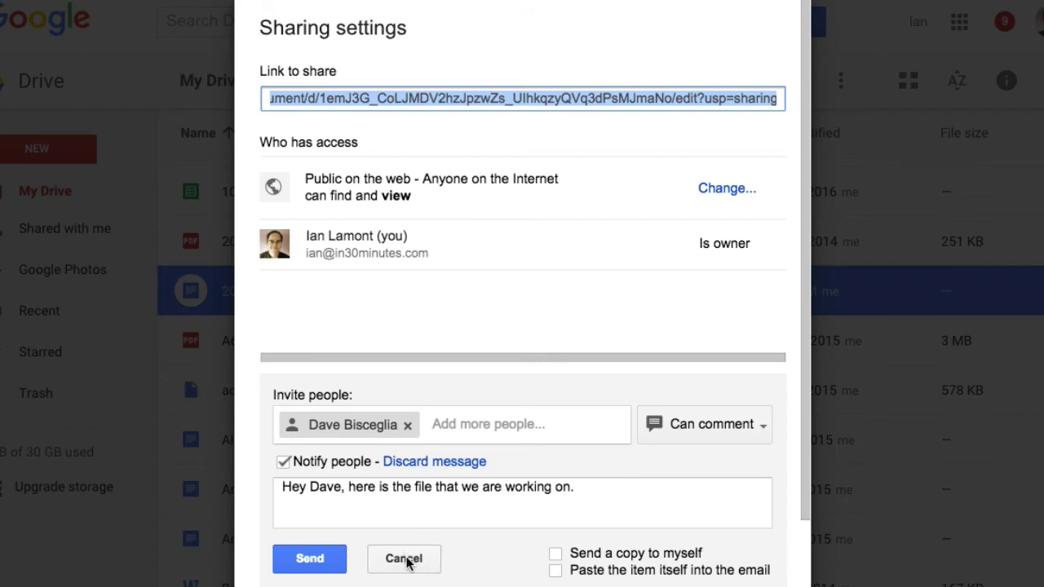
{"action": "left_click", "coordinate": [406, 560]}
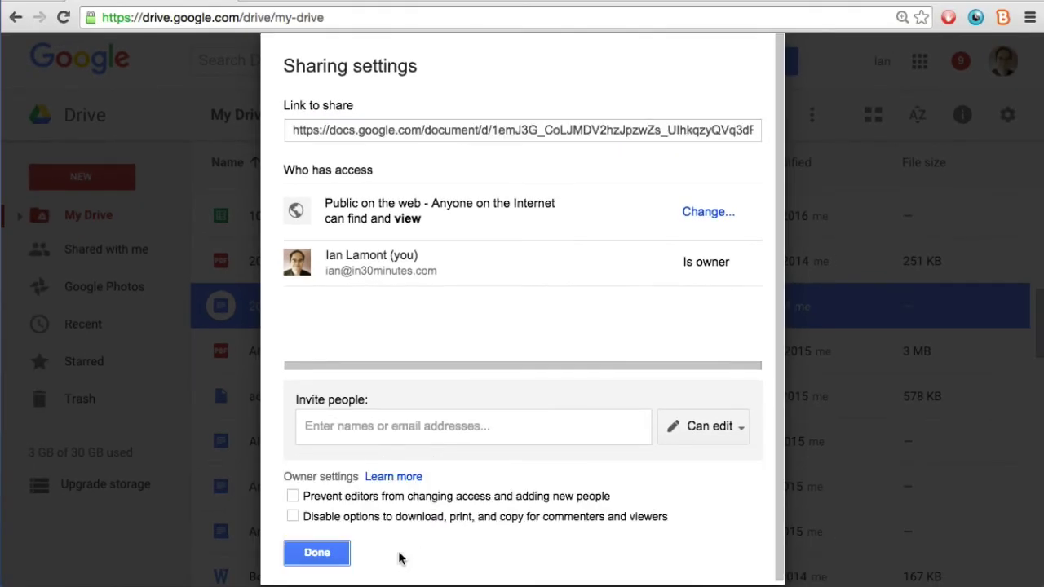
Close Sharing settings and open the 2016 Priorities/Shift document in Docs
{"action": "left_click", "coordinate": [338, 555]}
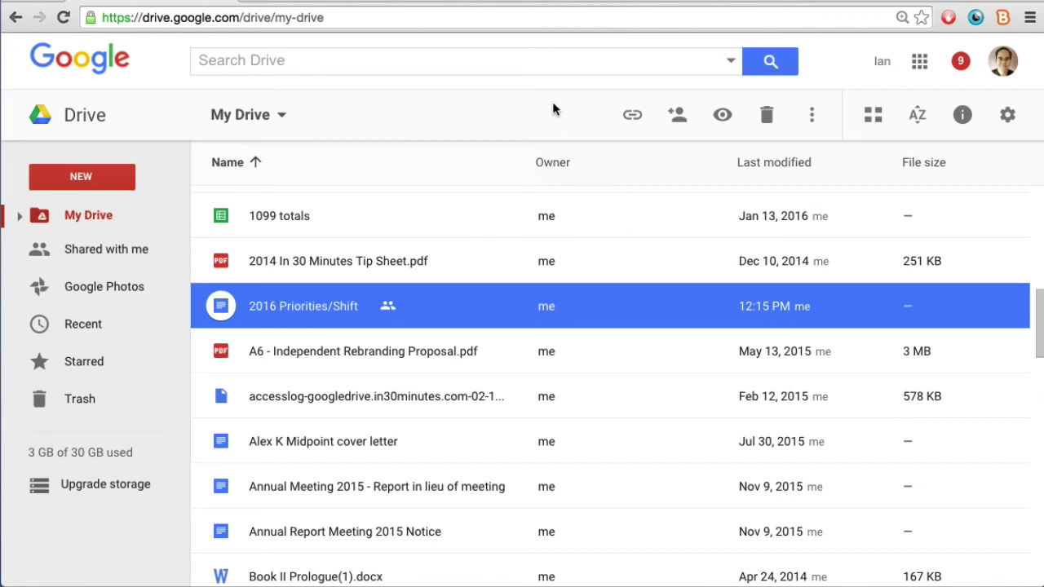
{"action": "double_click", "coordinate": [225, 309]}
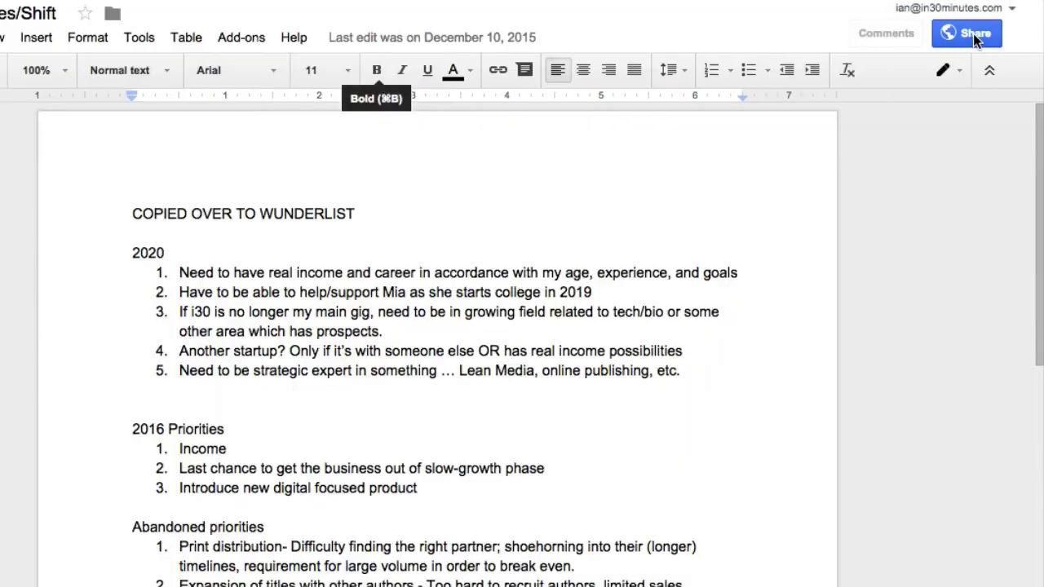
Set the document's link sharing to OFF in the Docs Share dialog
{"action": "left_click", "coordinate": [976, 39]}
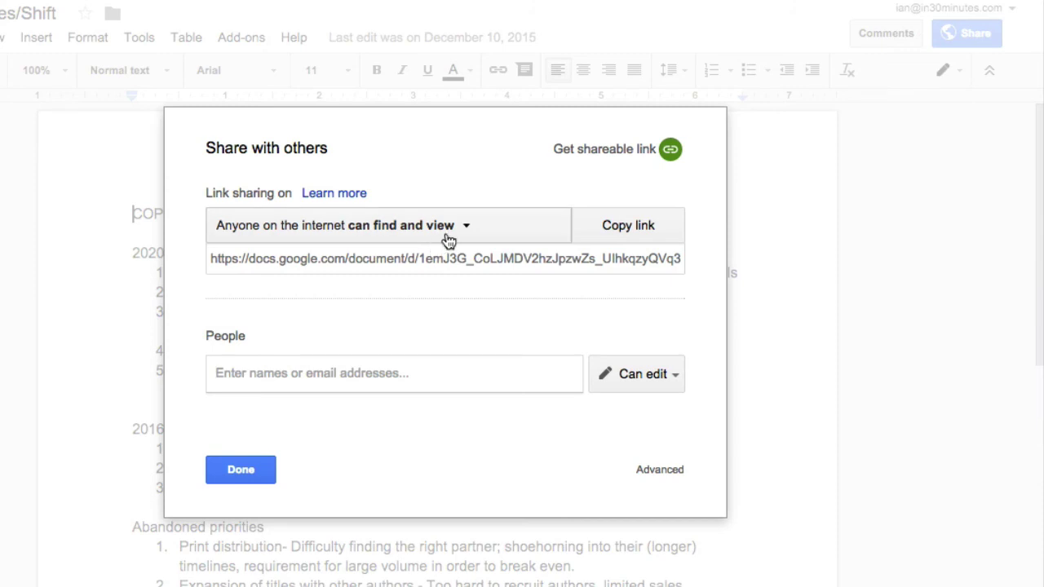
{"action": "left_click", "coordinate": [469, 232]}
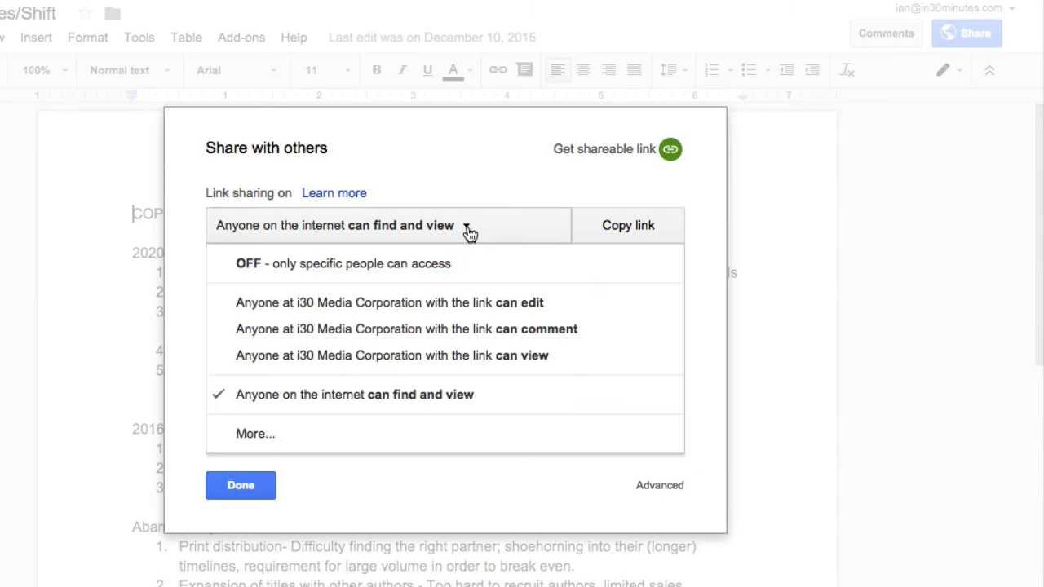
{"action": "left_click", "coordinate": [357, 264]}
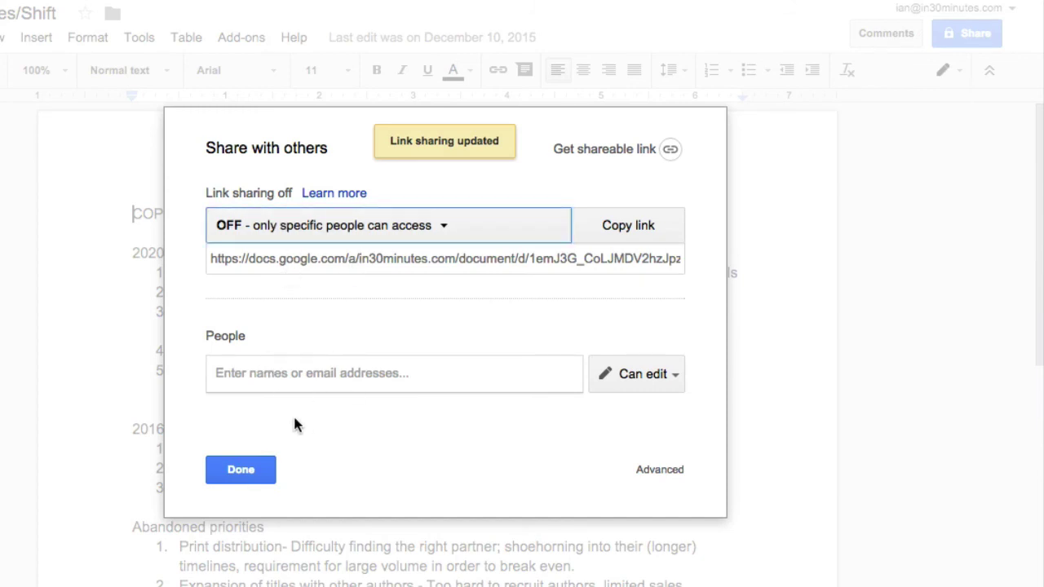
Invite a suggested contact as an editor, then go back to the My Drive file list
{"action": "left_click", "coordinate": [246, 379]}
{"action": "type", "text": "D"}
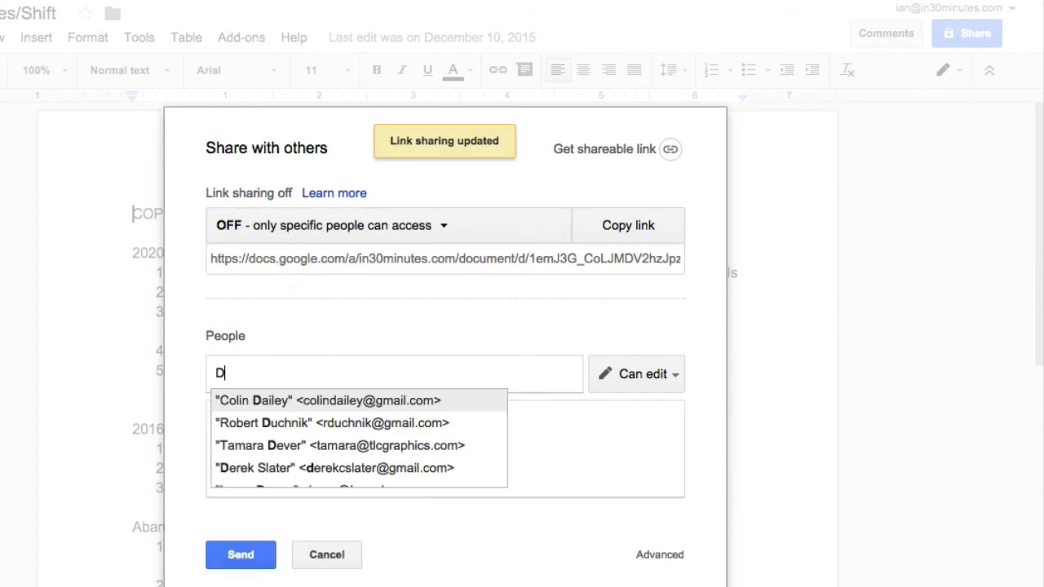
{"action": "left_click", "coordinate": [269, 405]}
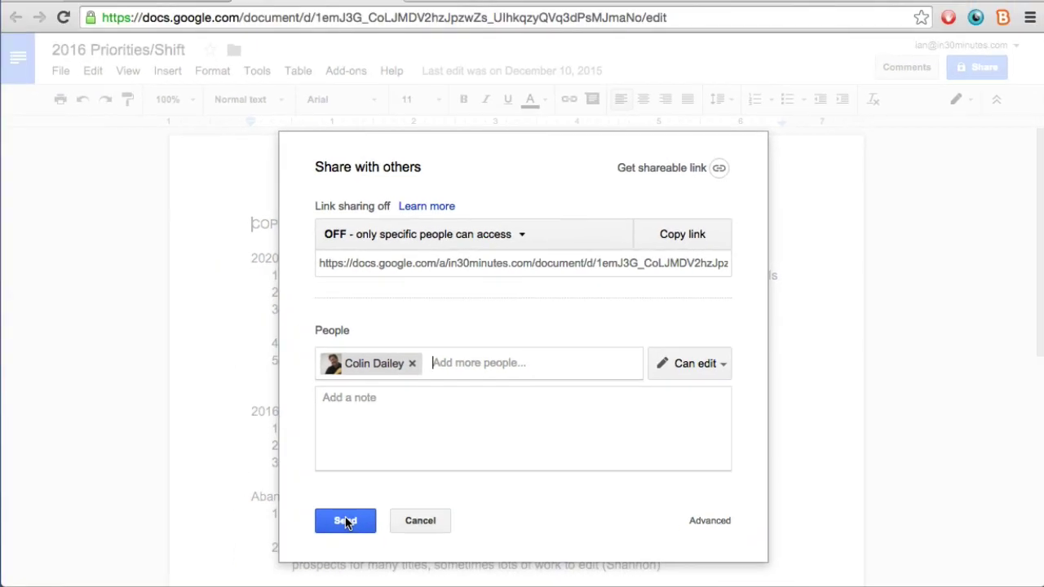
{"action": "left_click", "coordinate": [158, 2]}
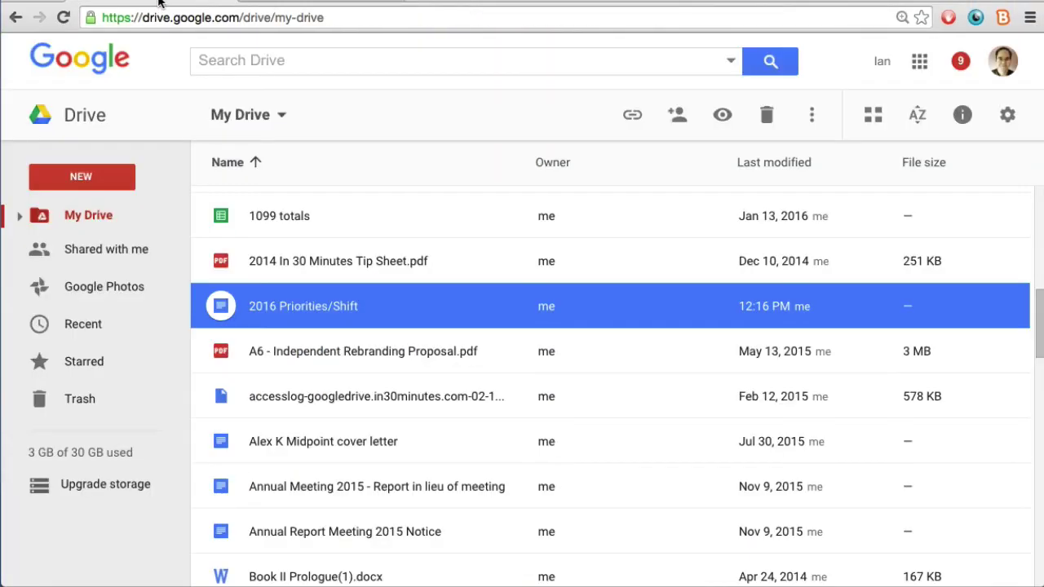